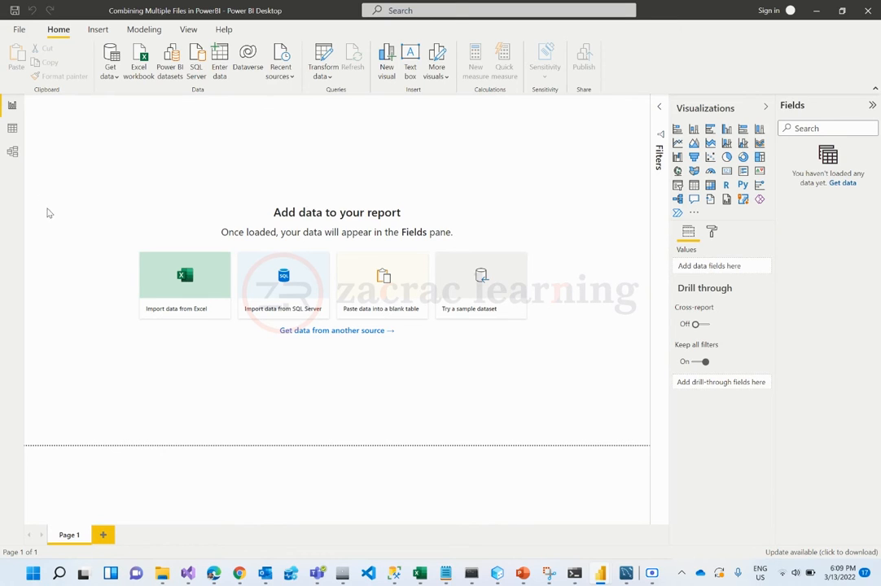
# Open the Power Query Editor and start a new data source connection of type Folder
pyautogui.click(324, 65)
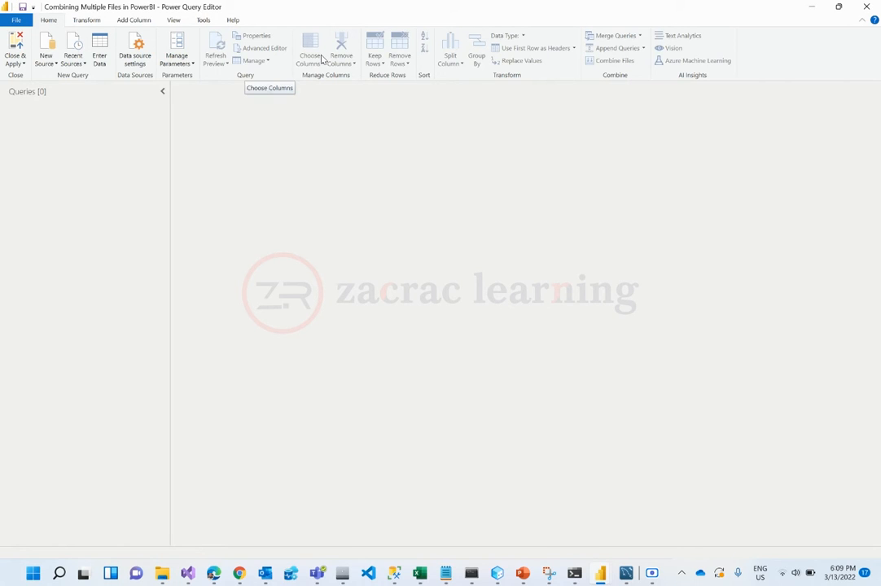
pyautogui.click(56, 65)
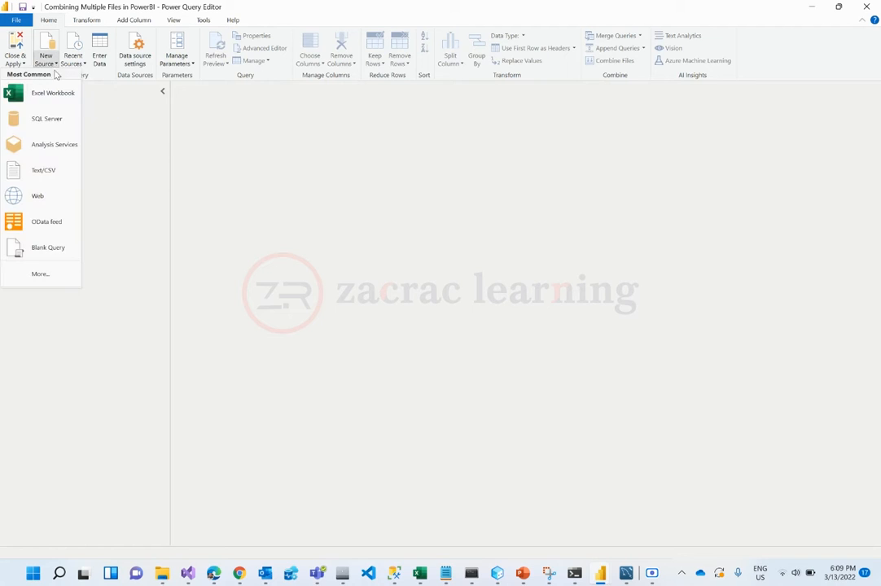
pyautogui.click(42, 276)
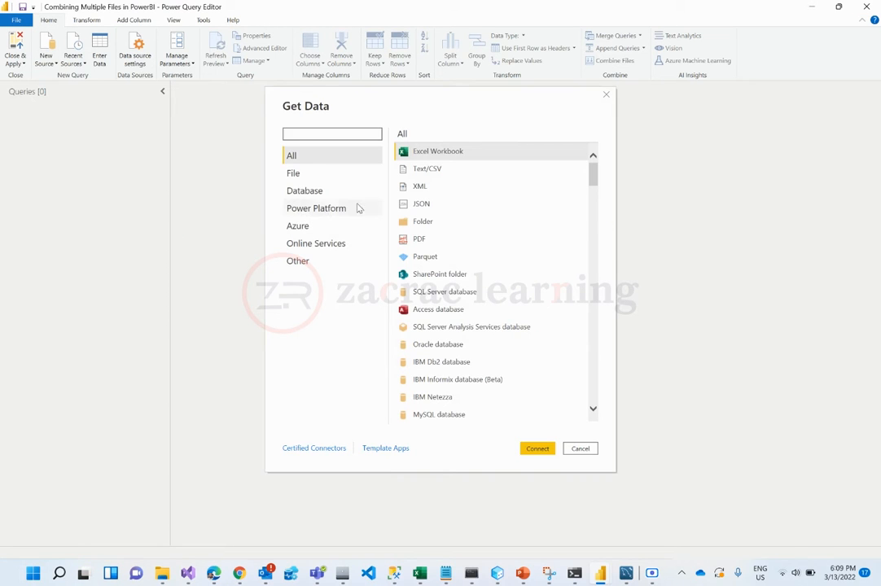
pyautogui.click(416, 228)
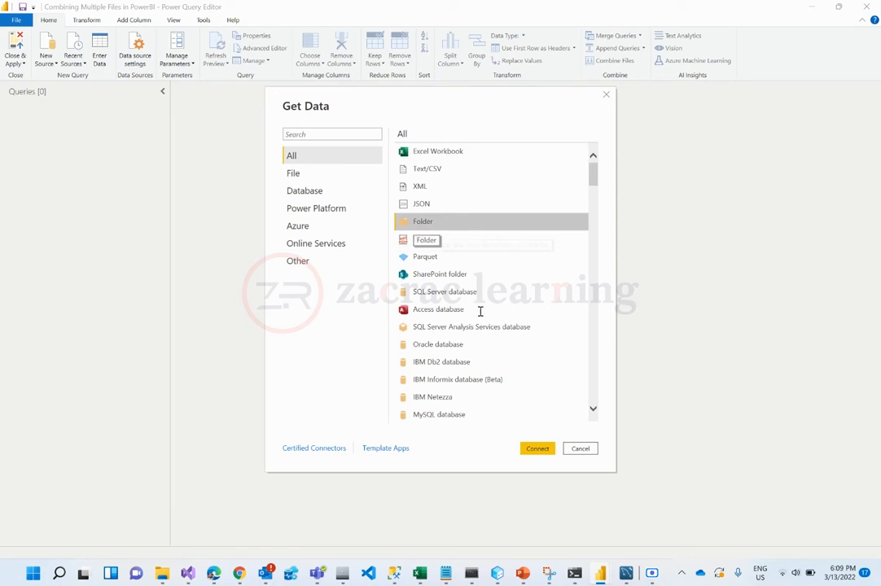
pyautogui.click(544, 449)
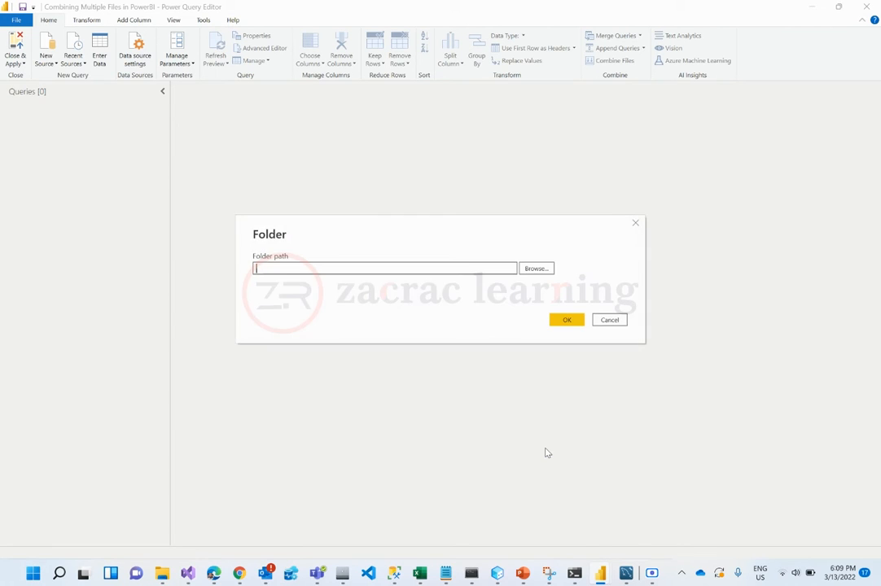
# Set the folder path to PowerBI and SQL Teaser Project\PowerBI\PBIX File\Combining Multiple Files\Customers on the desktop and load its file list
pyautogui.click(535, 270)
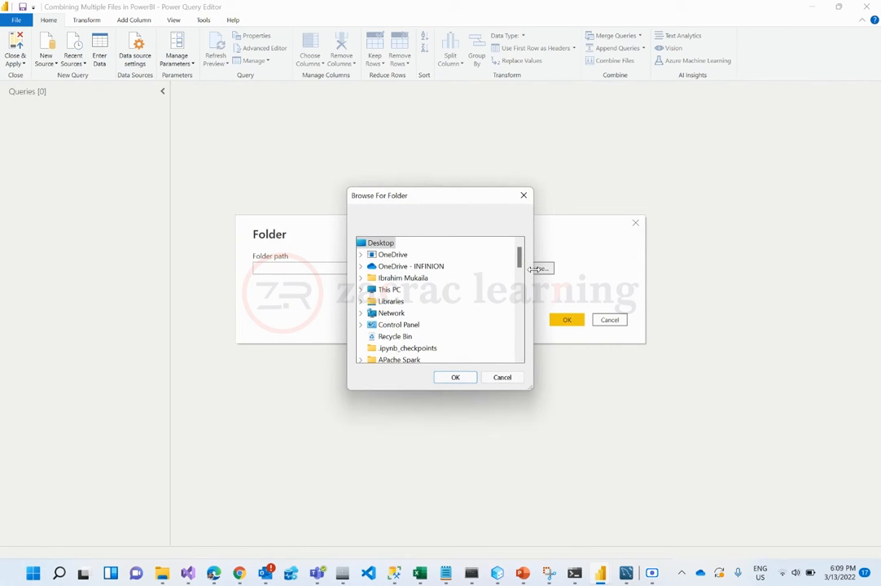
pyautogui.scroll(-6, 386, 304)
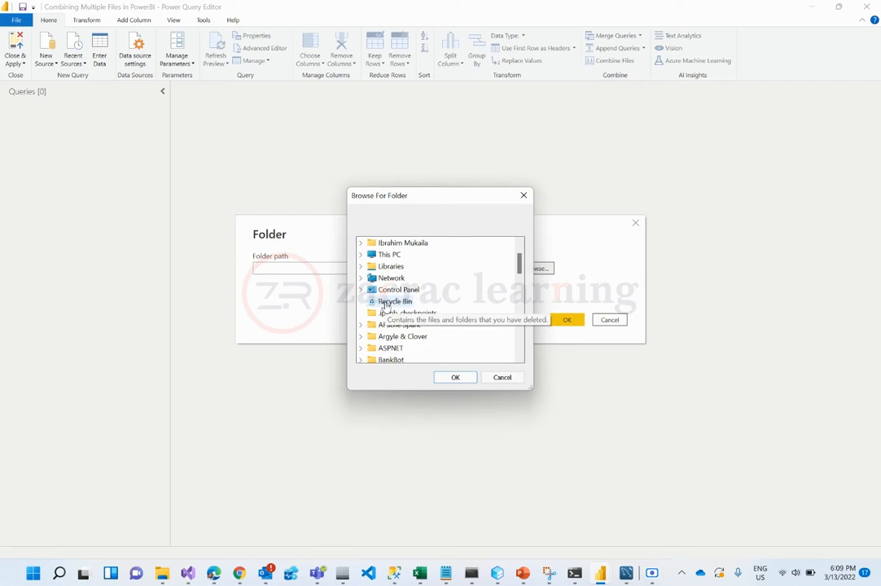
pyautogui.scroll(-3, 386, 304)
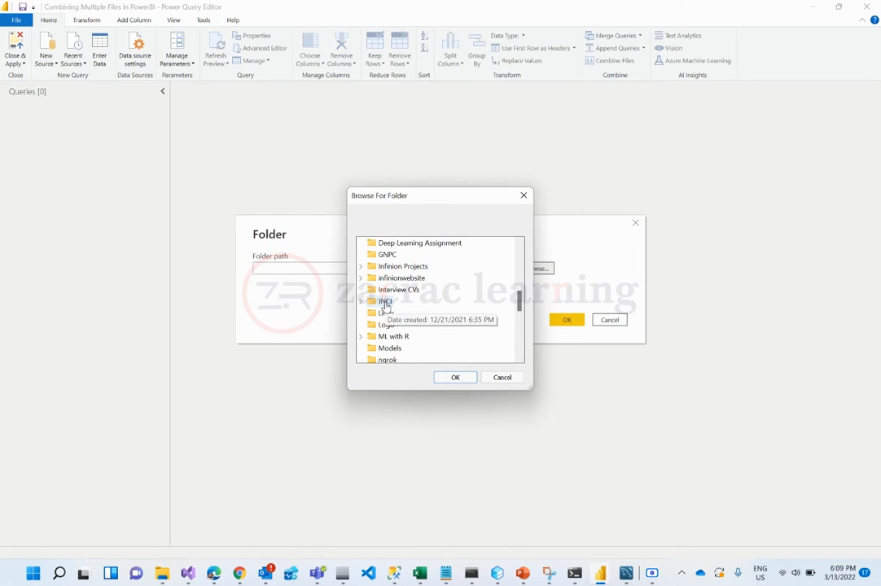
pyautogui.scroll(-2, 386, 304)
pyautogui.click(361, 336)
pyautogui.click(371, 301)
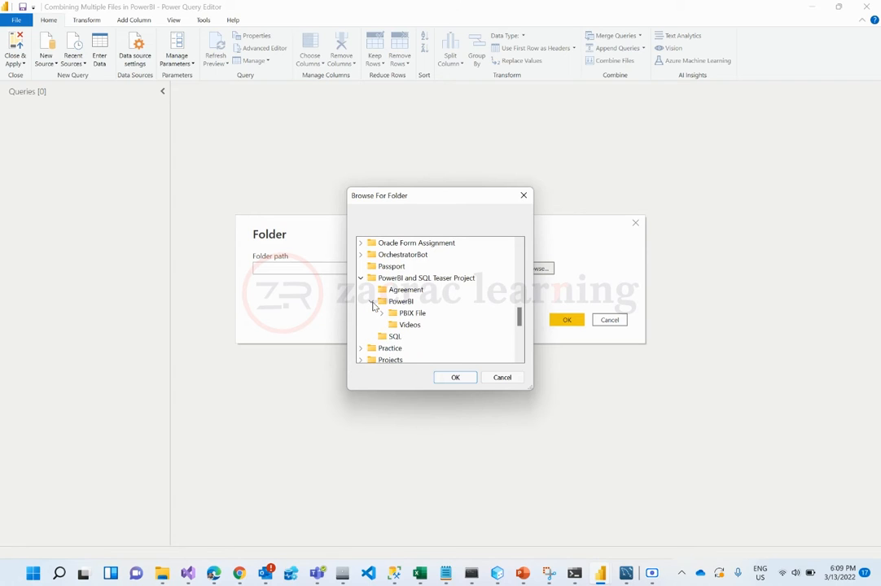
pyautogui.click(382, 313)
pyautogui.click(432, 337)
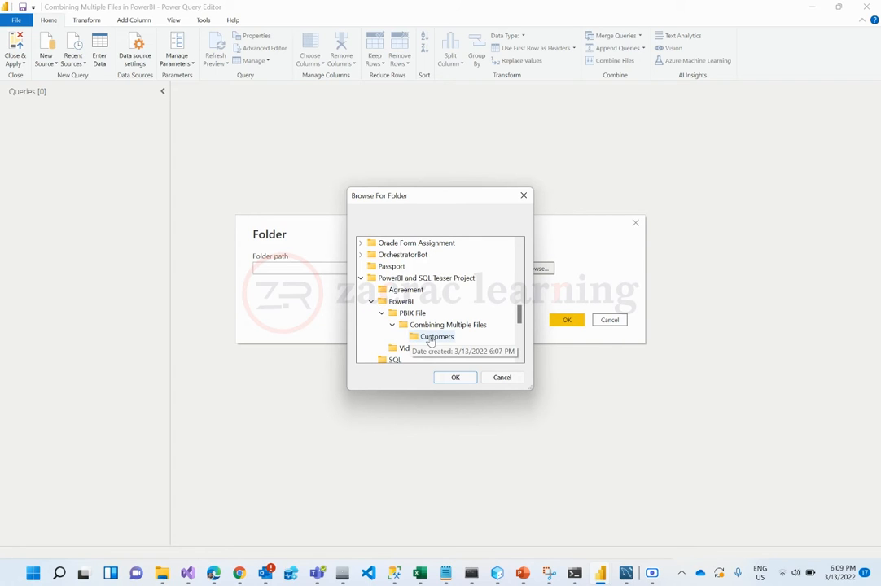
pyautogui.click(456, 379)
pyautogui.click(566, 321)
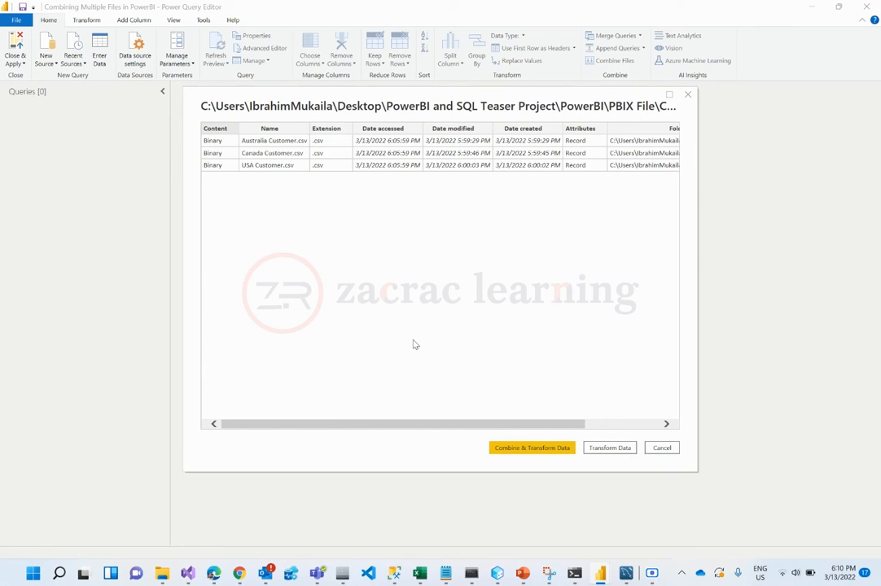
# Combine and transform the folder's customer files, previewing Australia Customer.csv and using Canada Customer.csv as the sample file
pyautogui.click(518, 448)
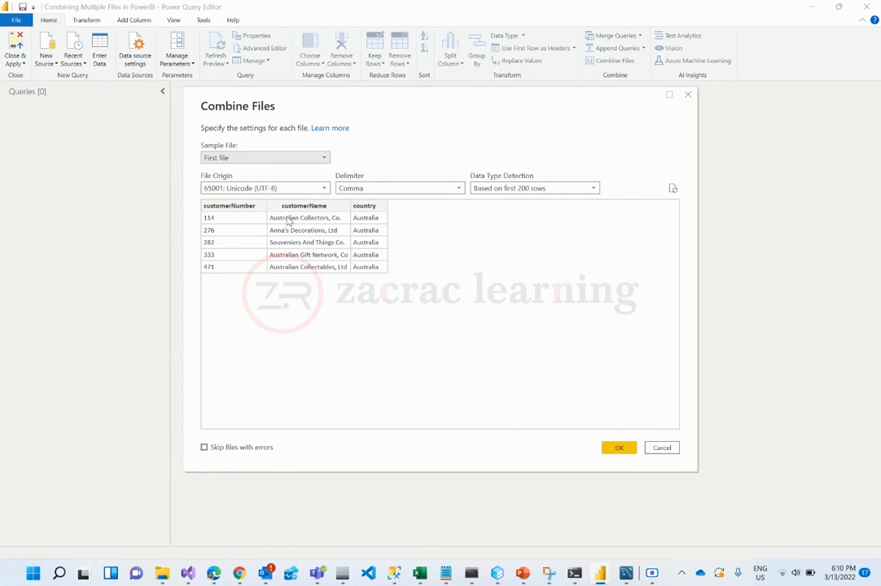
pyautogui.click(277, 159)
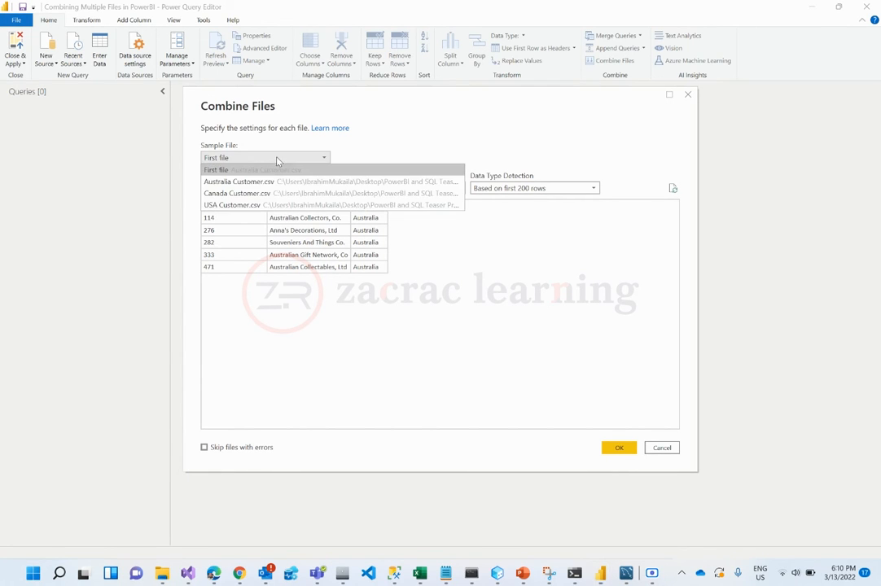
pyautogui.click(254, 181)
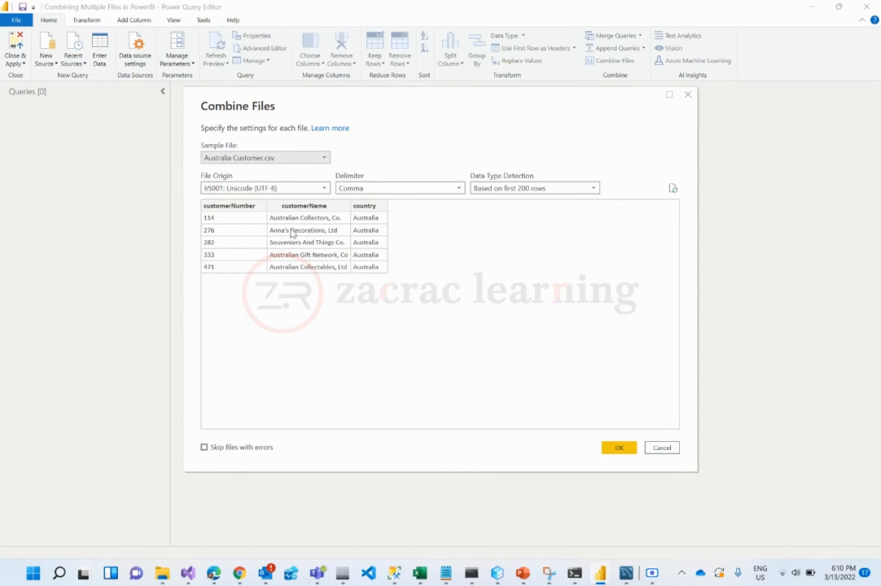
pyautogui.click(263, 158)
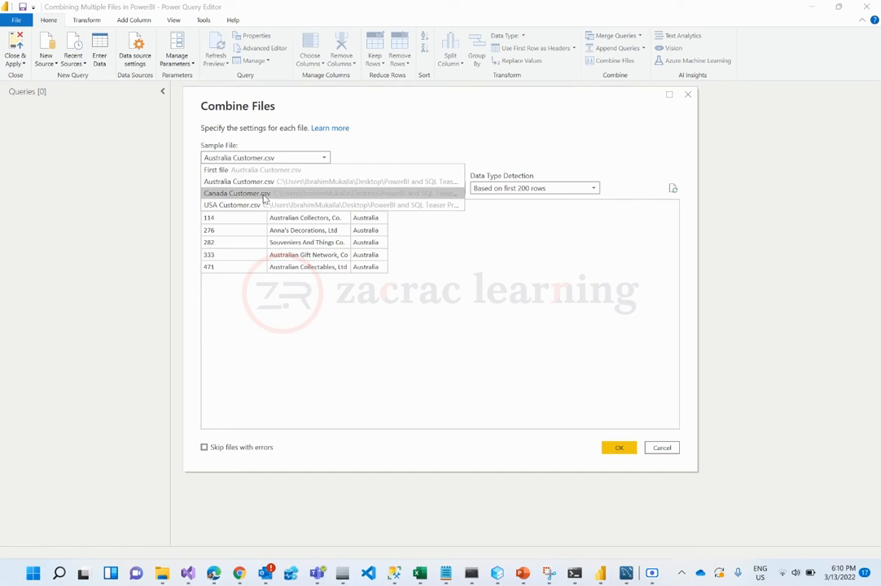
pyautogui.click(265, 195)
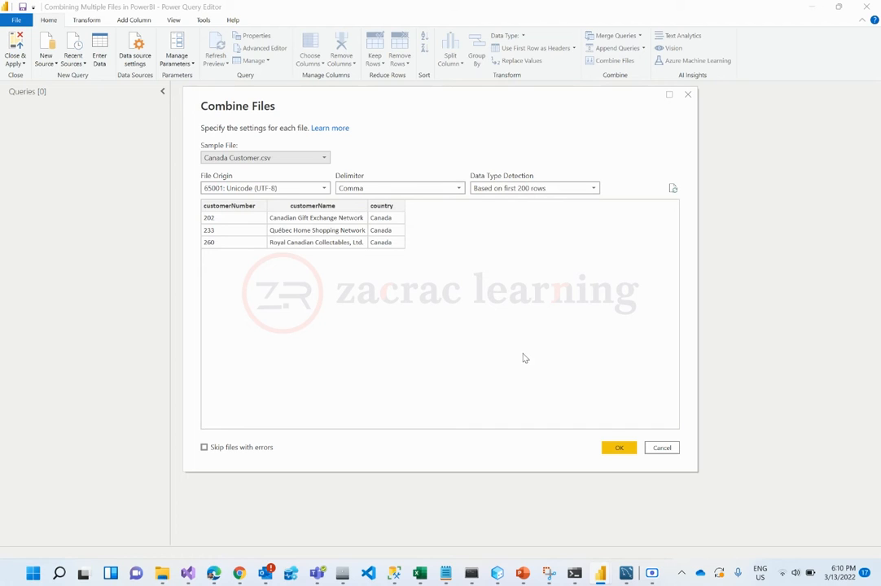
pyautogui.click(620, 447)
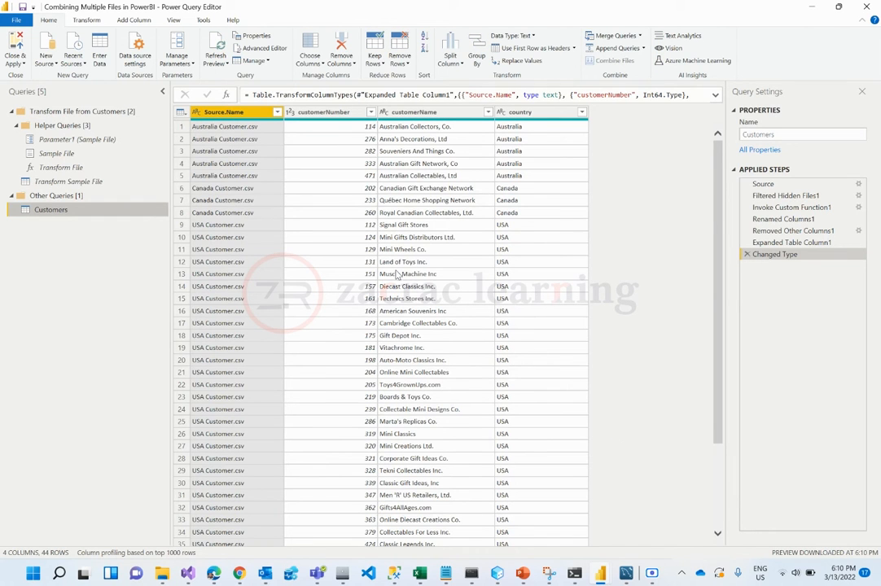
# Review the combined rows of the Customers query and remove its Source.Name column
pyautogui.scroll(-3, 398, 275)
pyautogui.scroll(3, 398, 275)
pyautogui.scroll(-3, 523, 243)
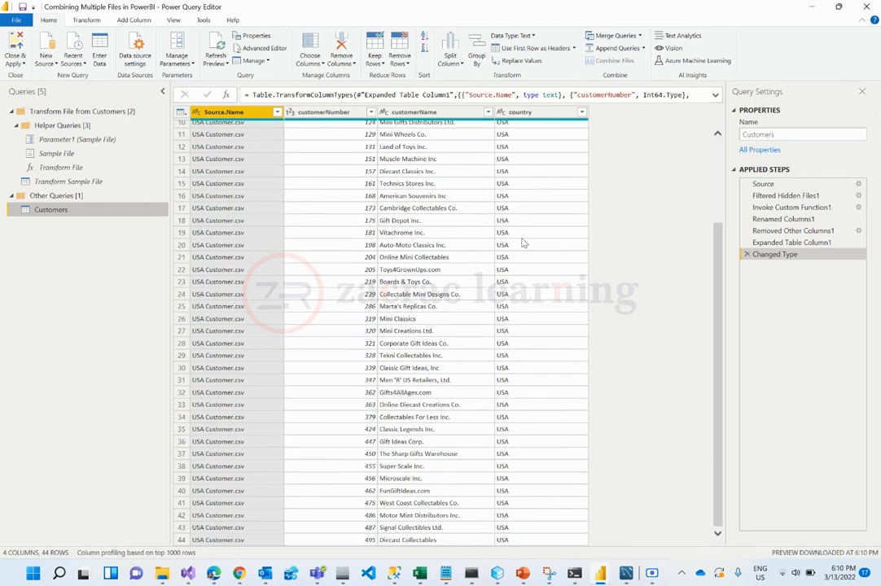
pyautogui.scroll(3, 523, 243)
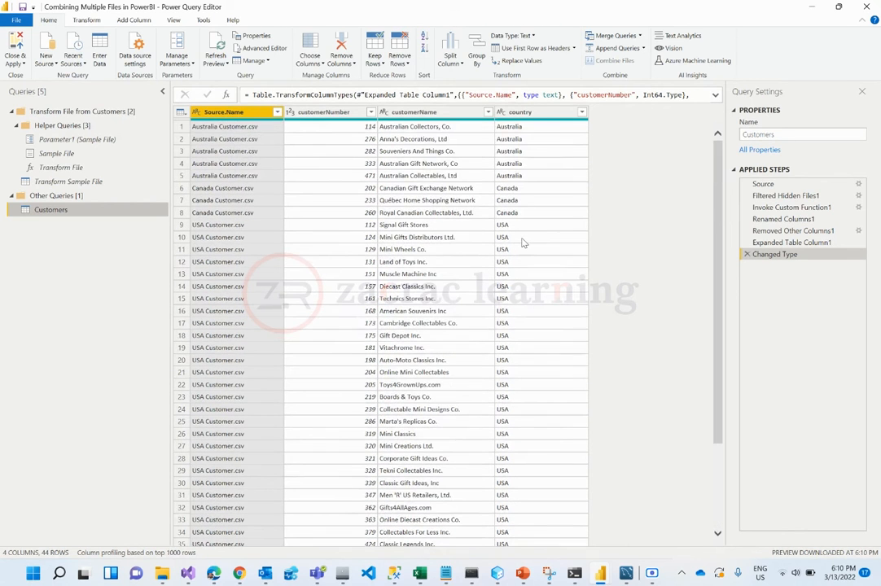
pyautogui.rightClick(252, 117)
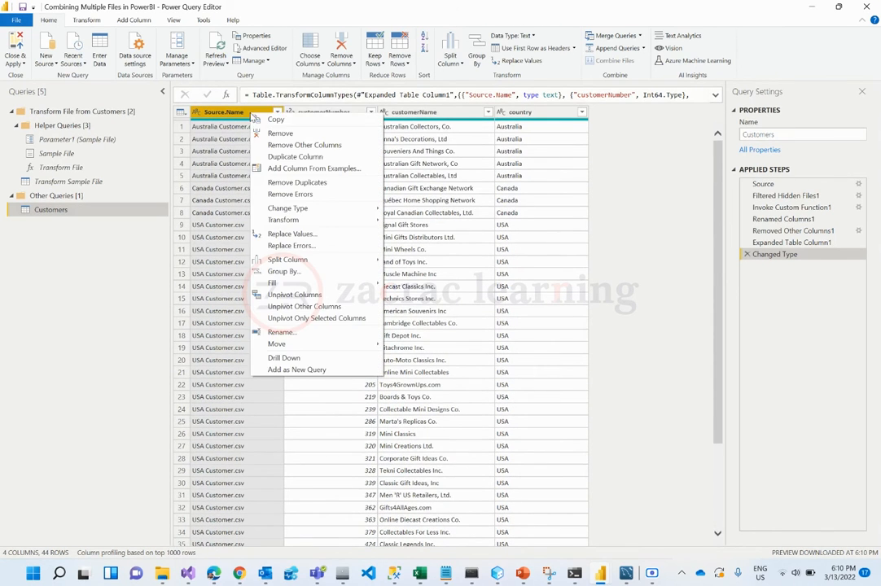
pyautogui.click(273, 134)
pyautogui.scroll(-3, 383, 274)
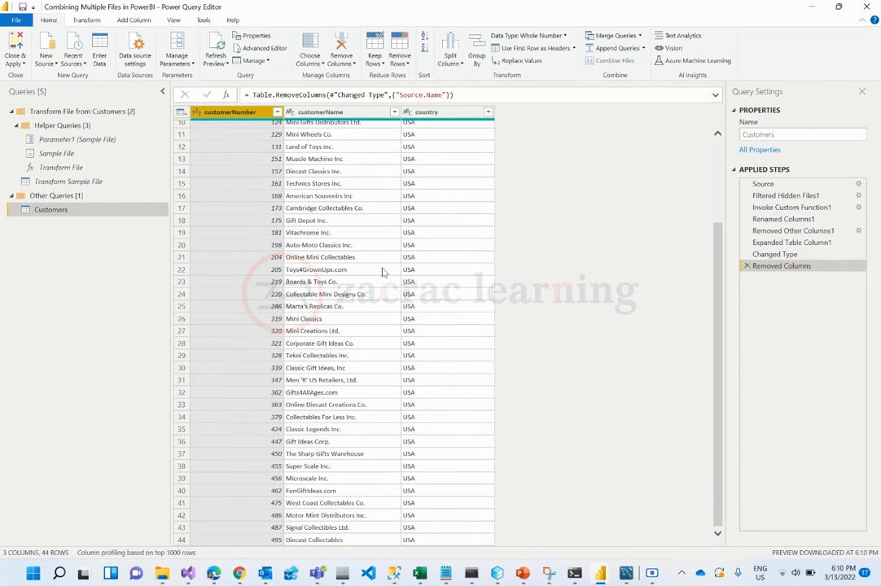
pyautogui.scroll(3, 383, 272)
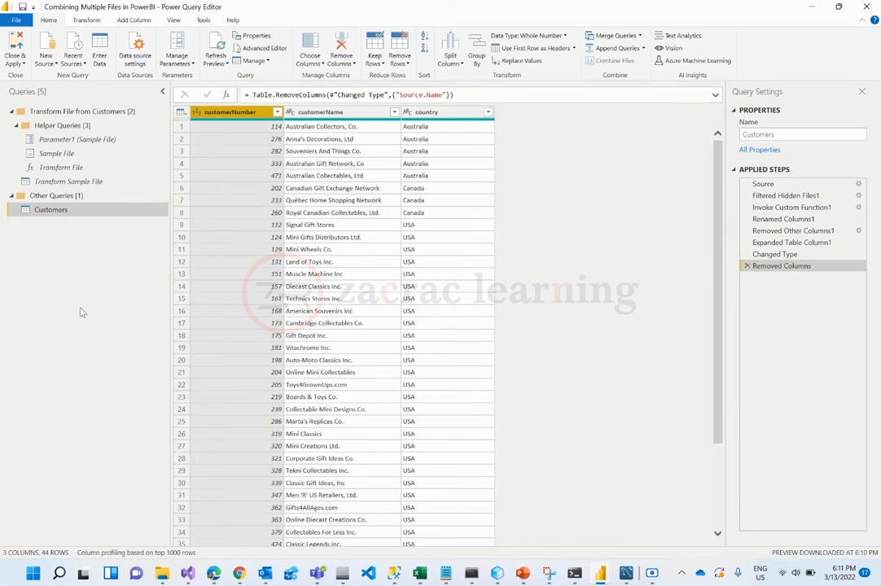
# Collapse the Helper Queries group and import USA Customer.csv from the Customers folder as a new Text/CSV query
pyautogui.click(19, 128)
pyautogui.click(15, 127)
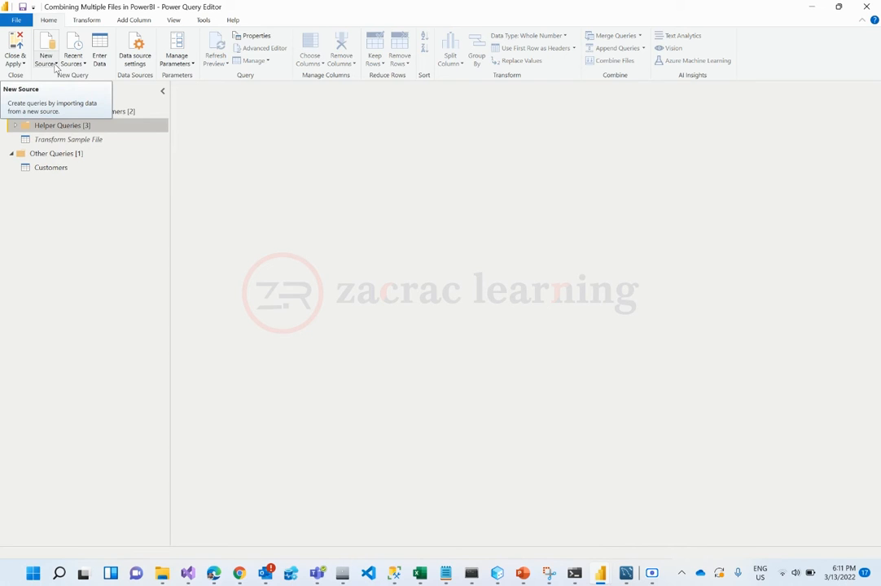
pyautogui.click(47, 65)
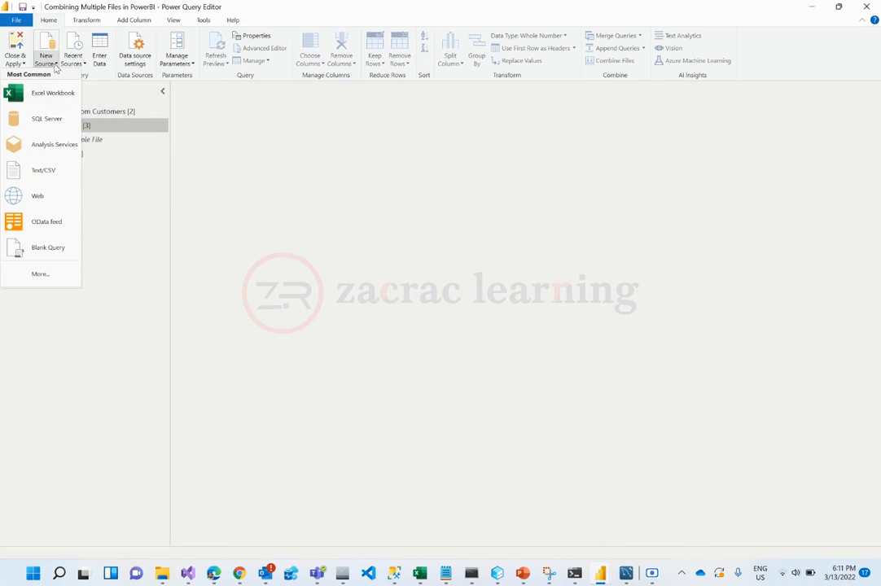
pyautogui.click(35, 171)
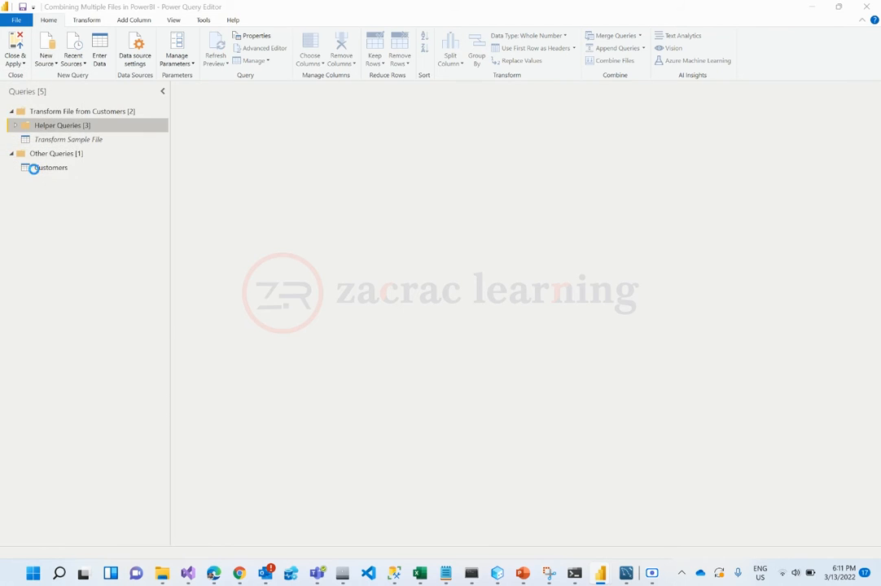
pyautogui.click(134, 98)
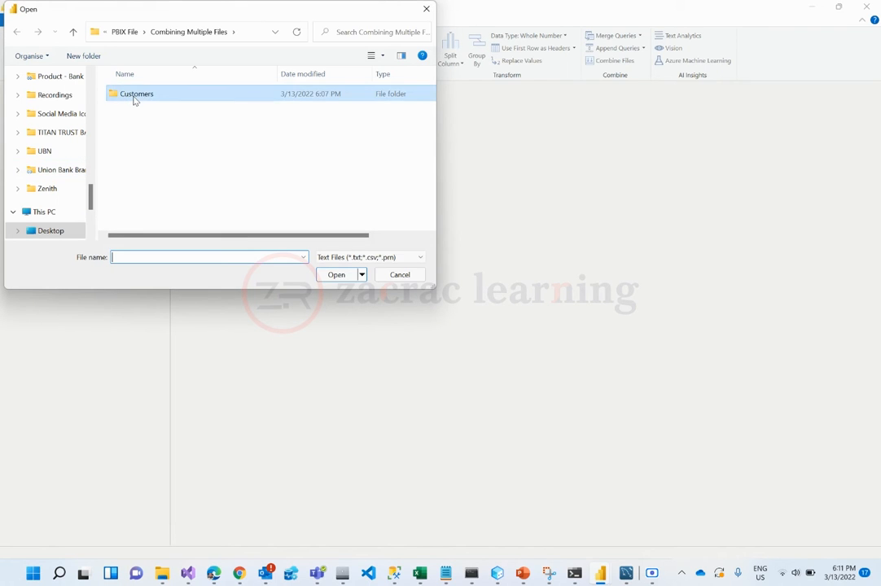
pyautogui.doubleClick(134, 98)
pyautogui.click(149, 131)
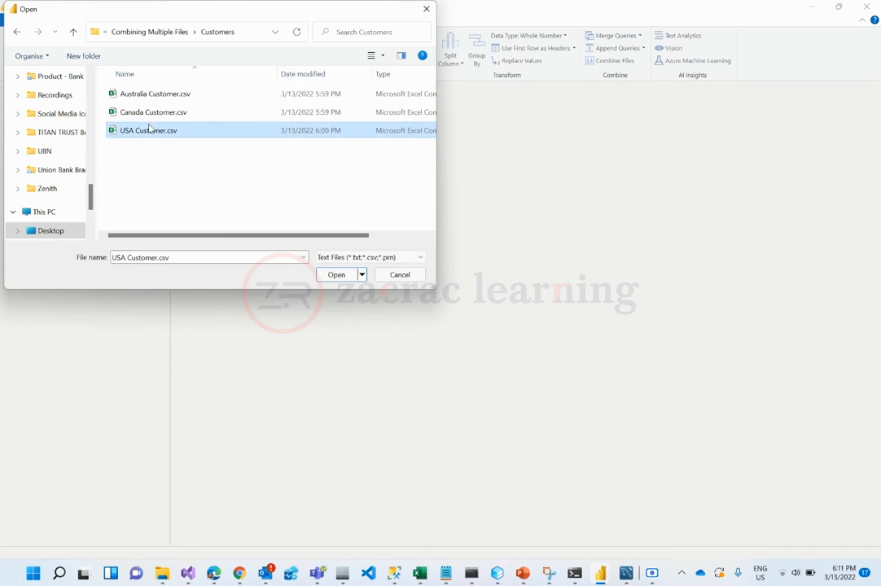
pyautogui.click(336, 275)
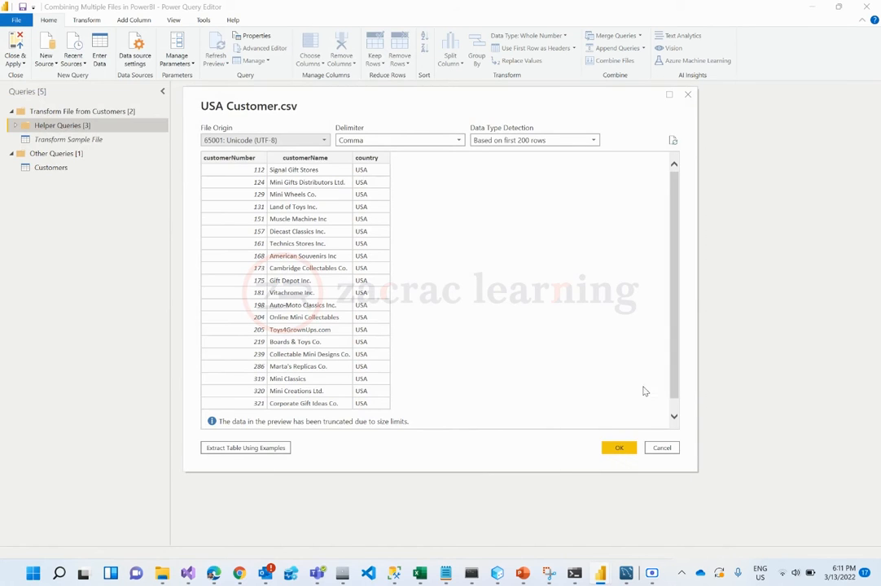
pyautogui.click(616, 449)
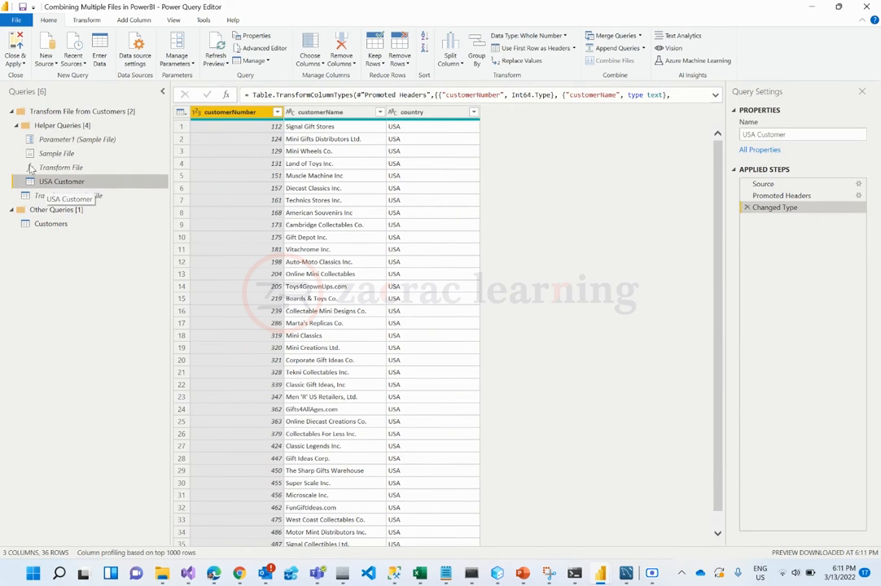
# Import Canada Customer.csv from the Customers folder as another Text/CSV query
pyautogui.click(58, 65)
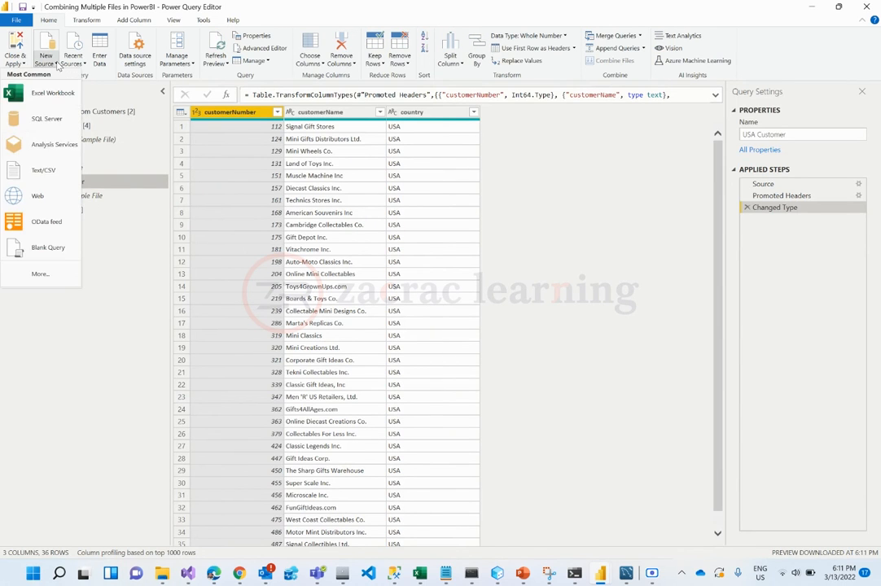
pyautogui.click(56, 175)
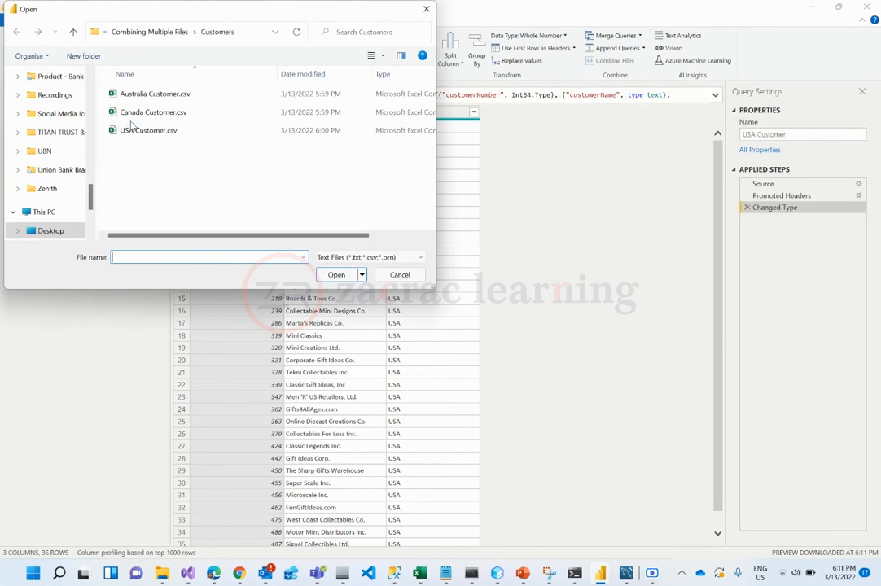
pyautogui.click(140, 112)
pyautogui.click(333, 275)
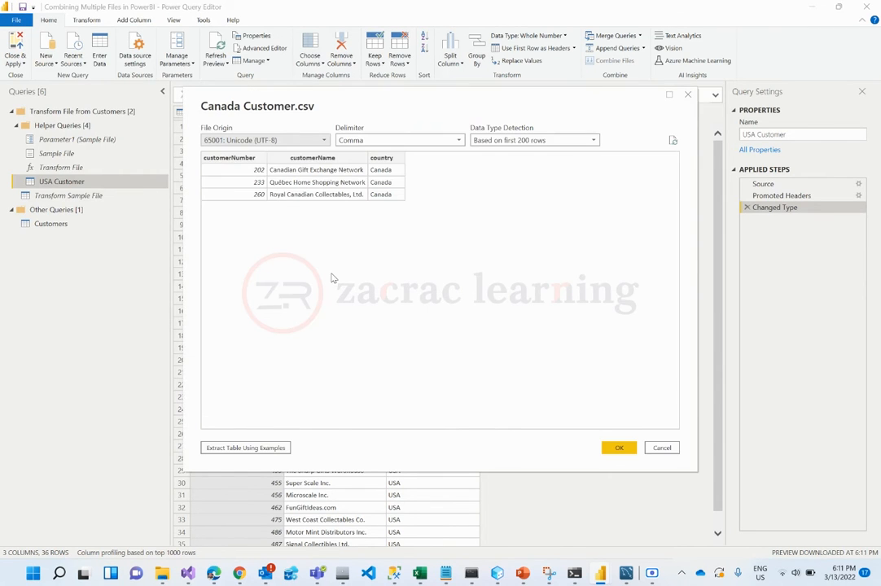
pyautogui.click(619, 448)
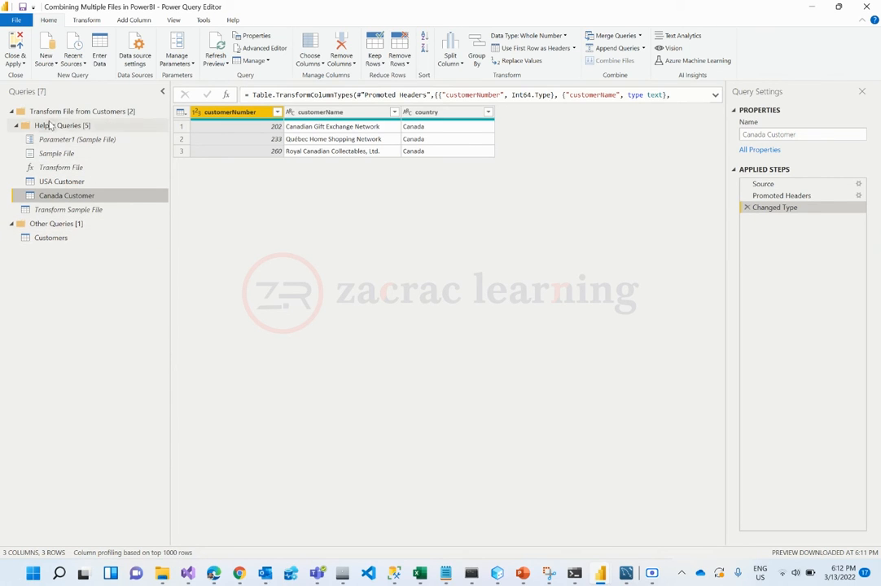
# Append the USA Customer and Canada Customer tables as a new query, using the two-table option with USA Customer first
pyautogui.click(65, 185)
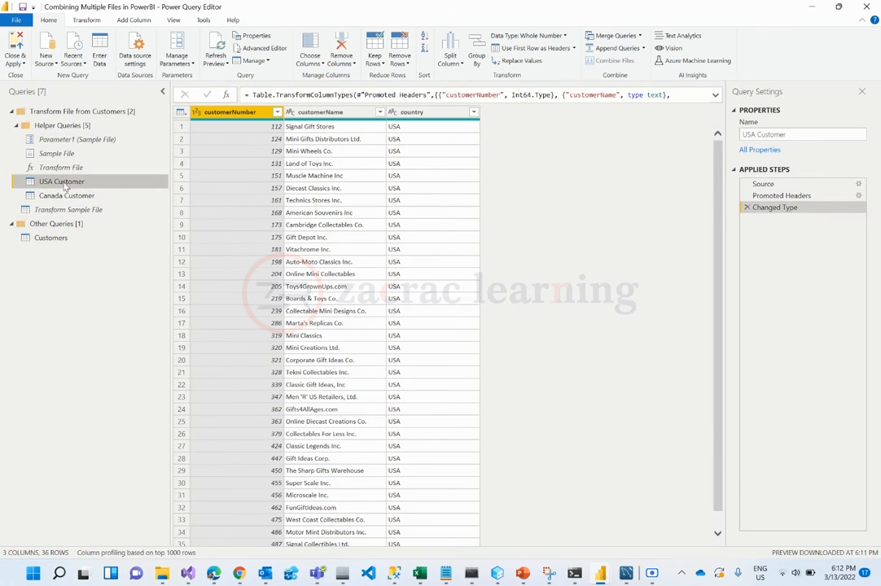
pyautogui.click(643, 49)
pyautogui.click(593, 80)
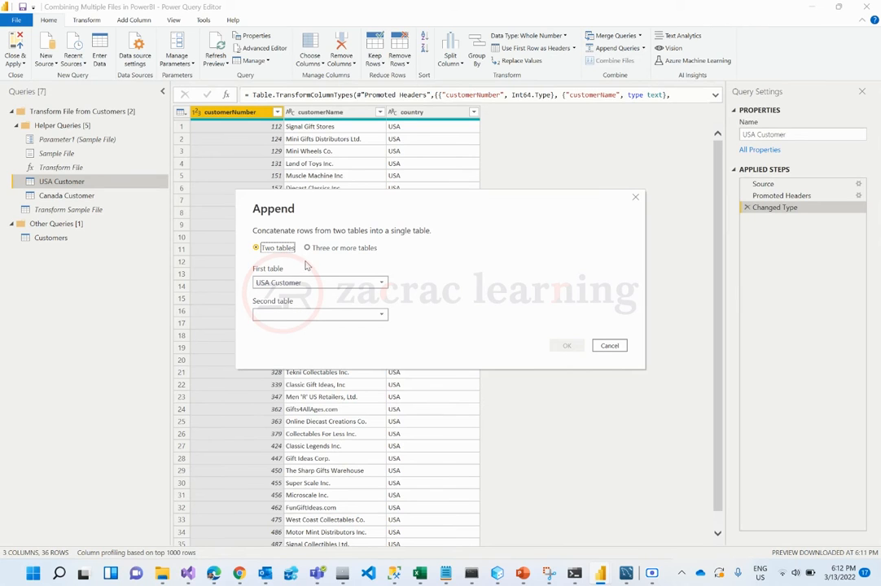
pyautogui.click(308, 248)
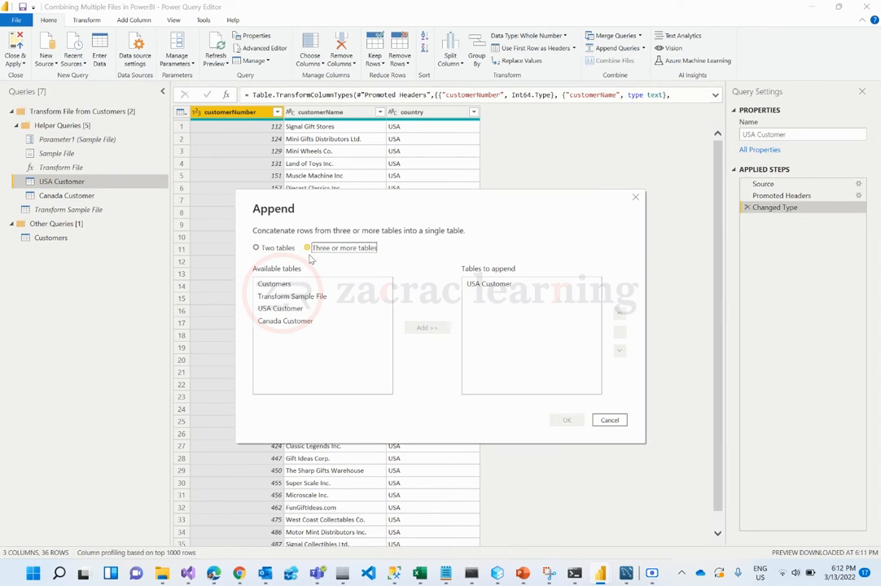
pyautogui.click(277, 252)
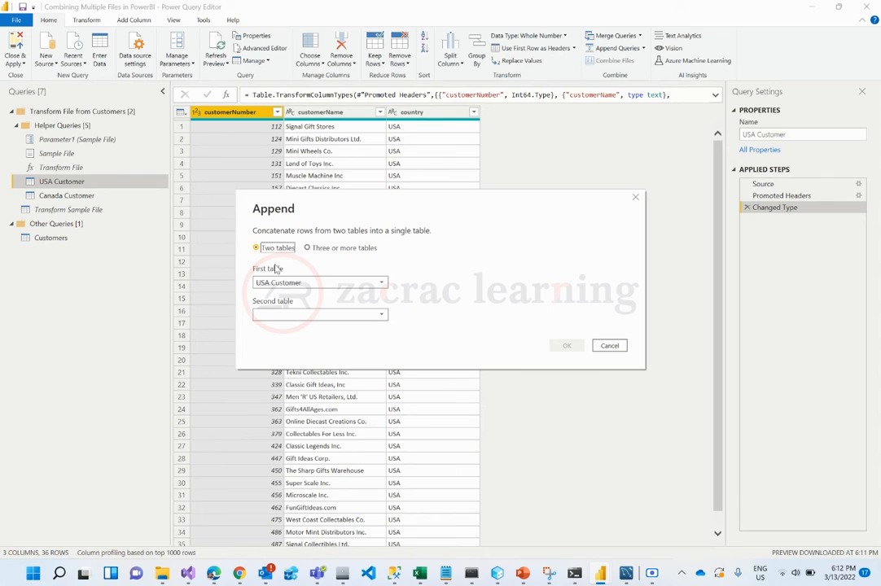
pyautogui.click(295, 316)
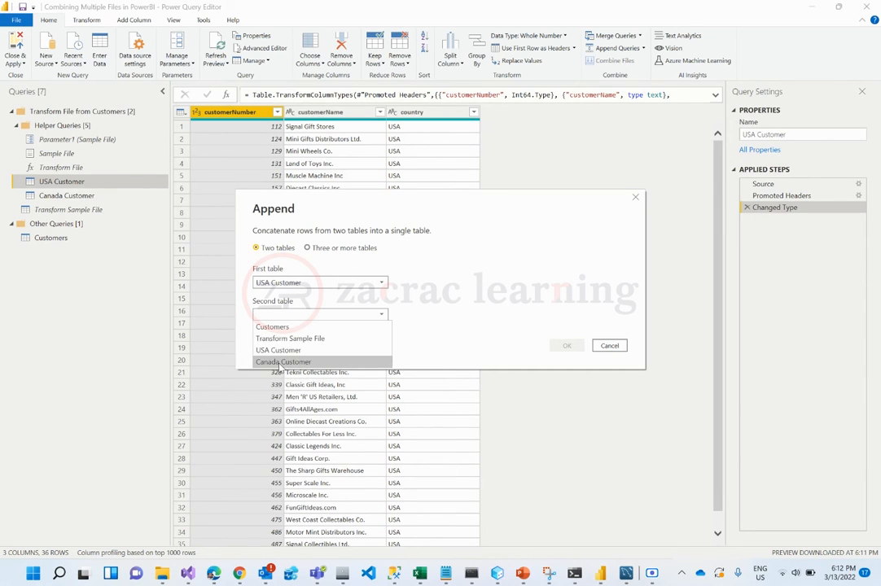
pyautogui.click(279, 363)
pyautogui.click(562, 345)
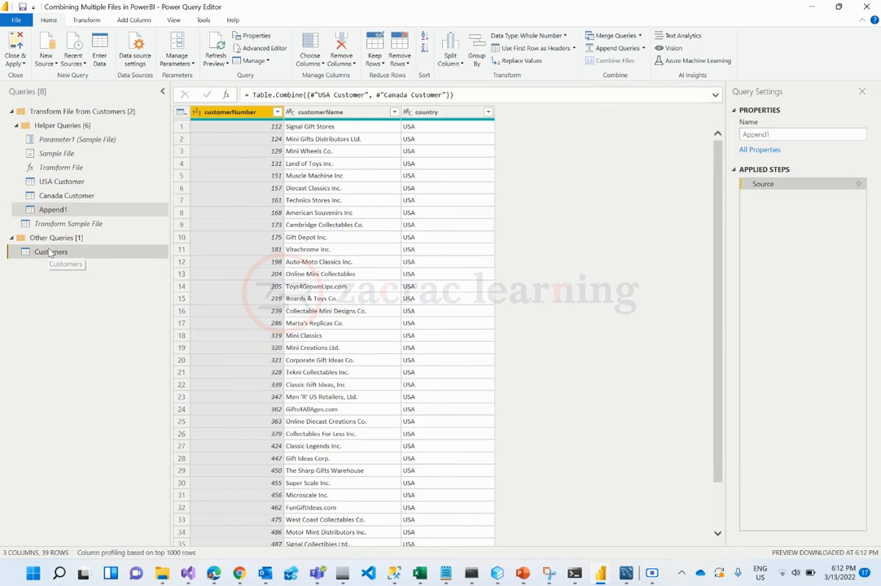
# Check the Customers query, and rename the new appended query as Customer USA and Canada
pyautogui.click(50, 252)
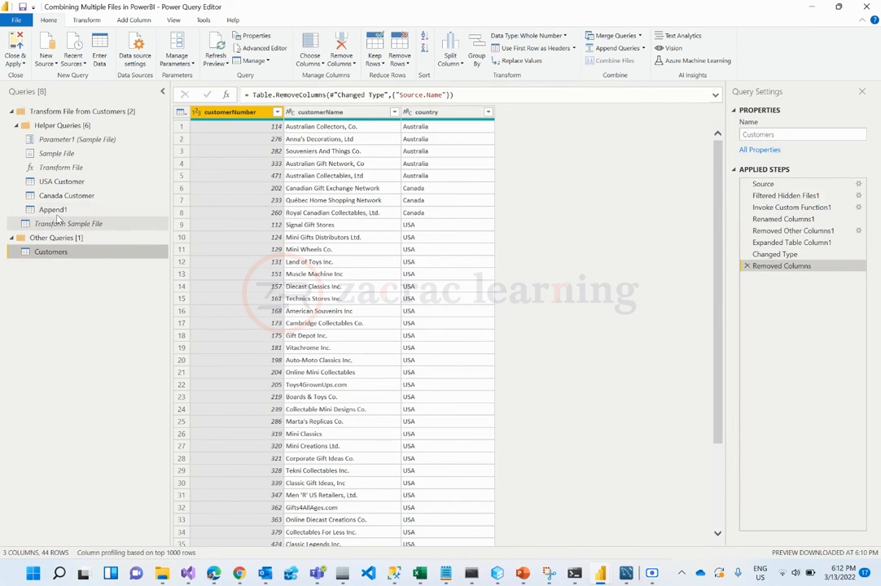
pyautogui.click(52, 210)
pyautogui.doubleClick(776, 134)
pyautogui.write('Customer USA and Canada')
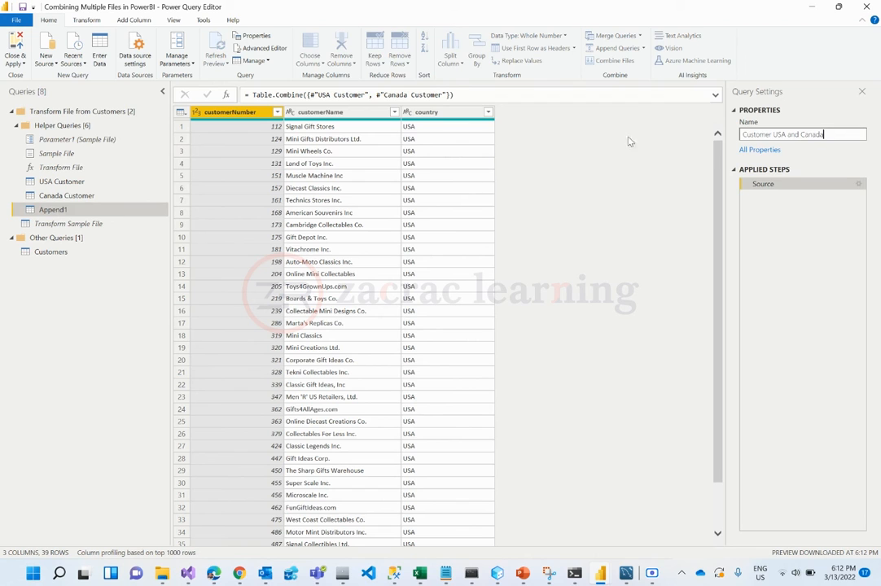
pyautogui.press('Return')
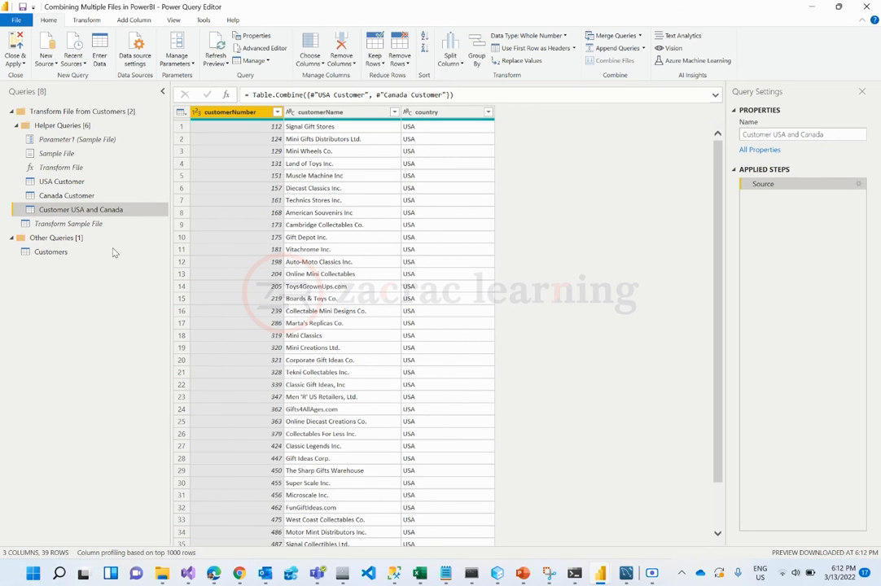
# Compare the Customers query with the Customer USA and Canada query, and view the append options available for the latter
pyautogui.click(53, 255)
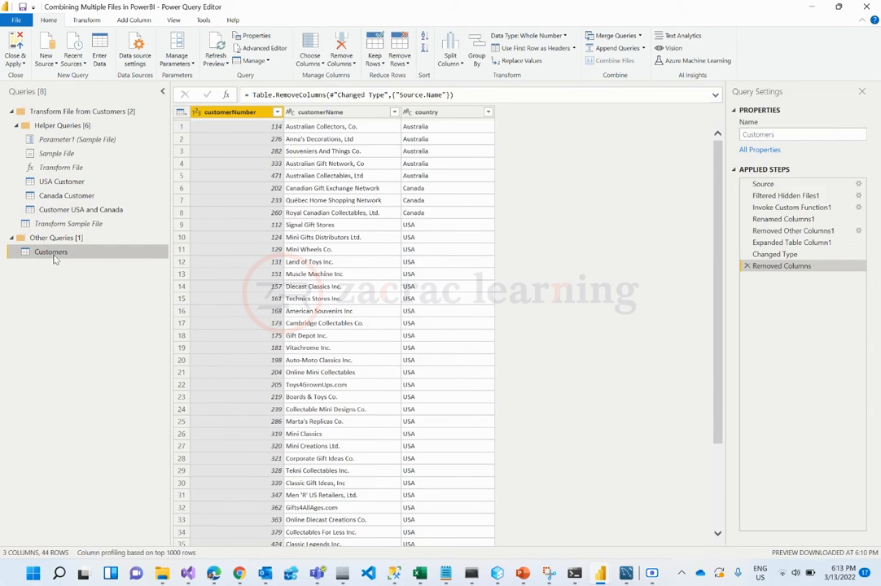
pyautogui.click(73, 211)
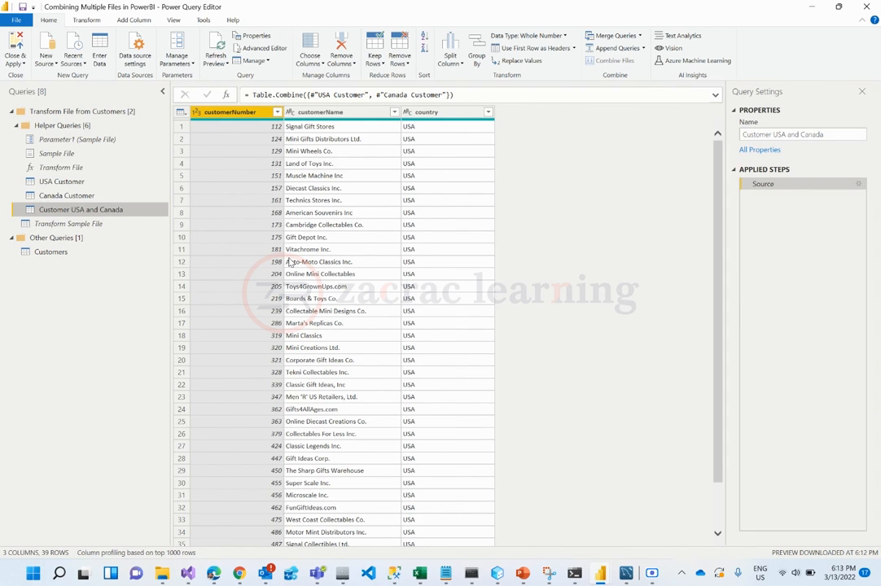
pyautogui.click(644, 48)
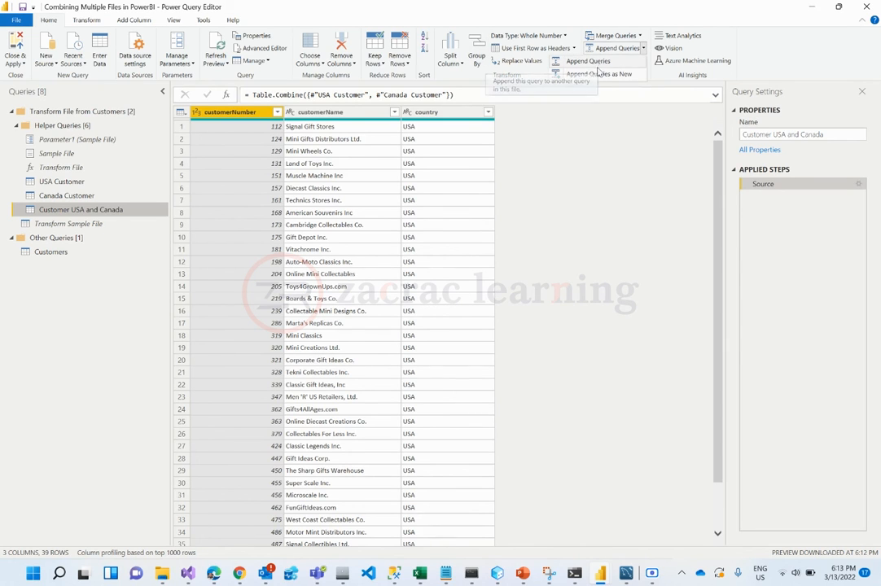